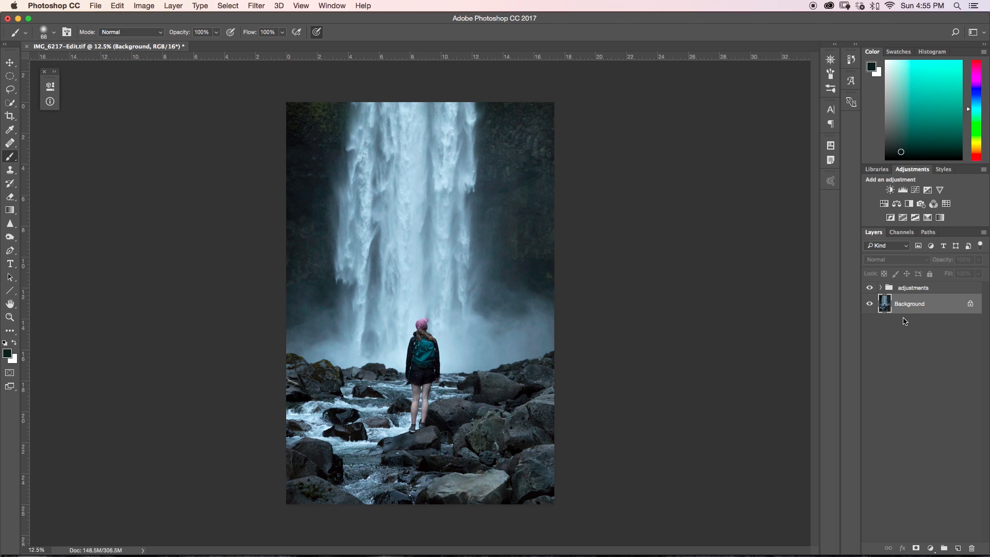
Step: Duplicate the Background layer and rename the copy 'Orton Blur'
{"action": "key", "text": "super+j"}
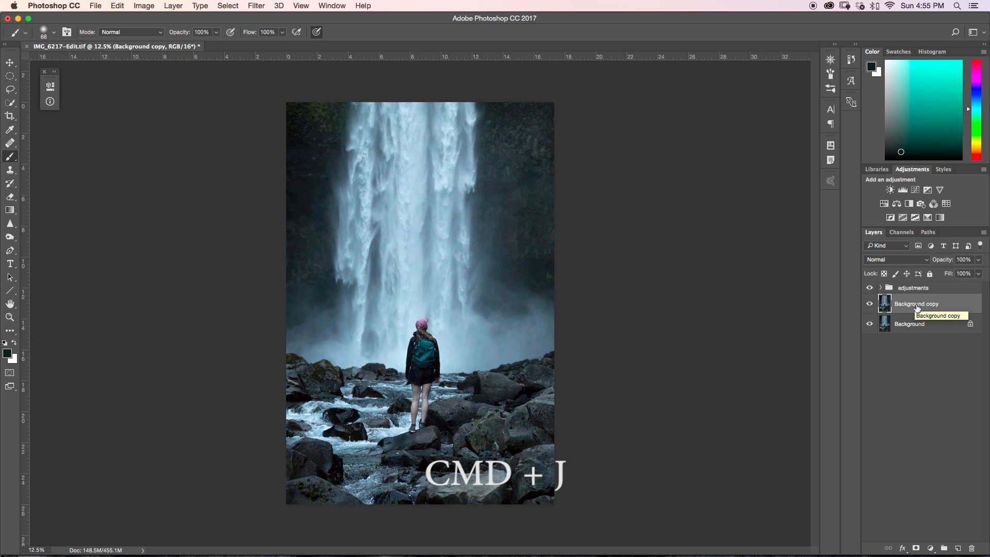
{"action": "double_click", "coordinate": [917, 303]}
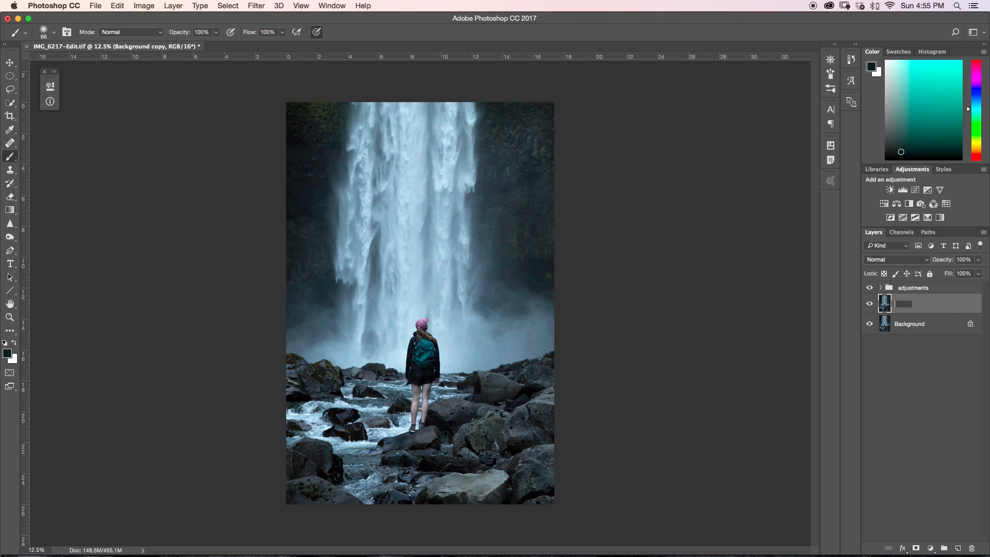
{"action": "type", "text": "Orton Blur"}
{"action": "key", "text": "Return"}
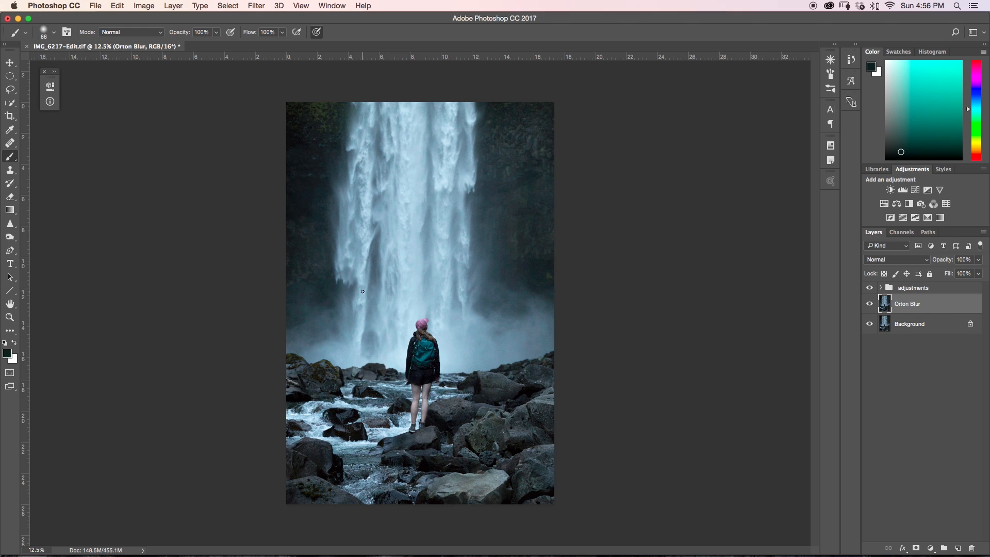
Step: Apply a Gaussian Blur of about 7.8 pixels radius to the Orton Blur layer after previewing heavier settings
{"action": "left_click", "coordinate": [255, 6]}
{"action": "mouse_move", "coordinate": [261, 128]}
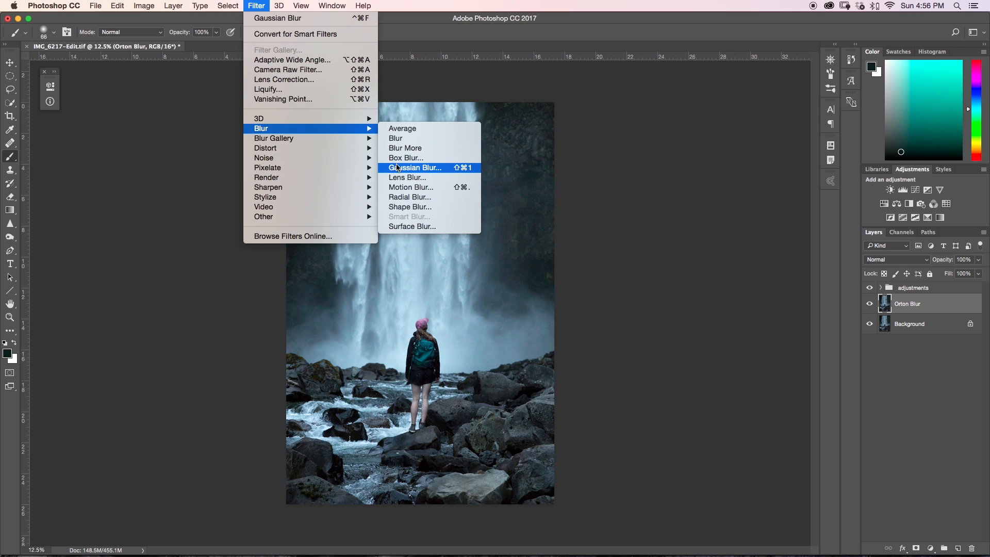
{"action": "left_click", "coordinate": [414, 168]}
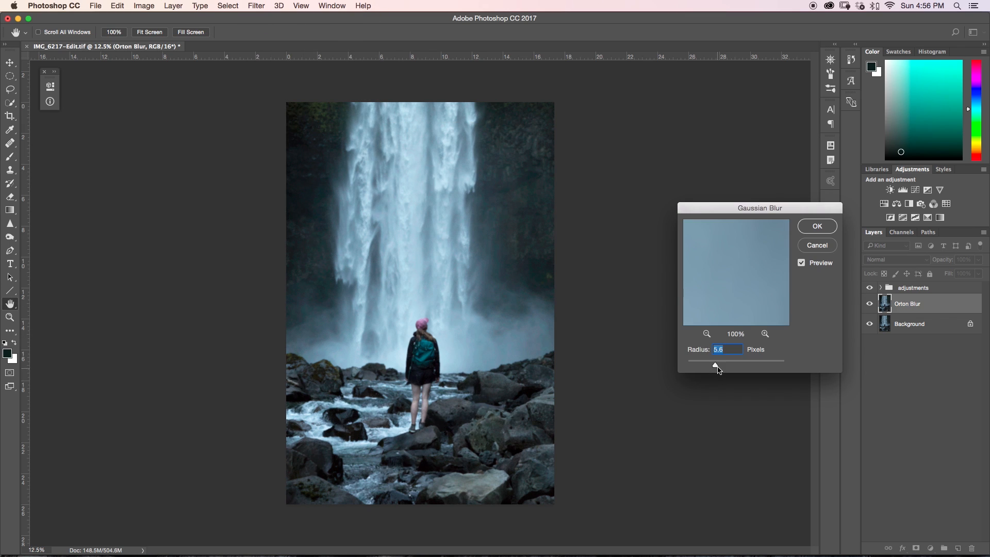
{"action": "left_click_drag", "start_coordinate": [716, 366], "coordinate": [741, 365]}
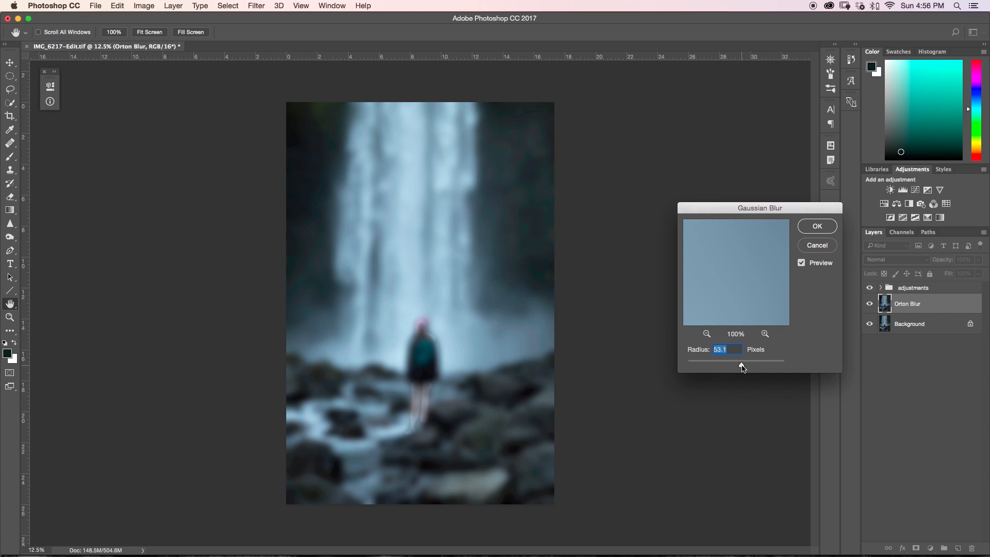
{"action": "mouse_move", "coordinate": [741, 365]}
{"action": "left_mouse_down"}
{"action": "mouse_move", "coordinate": [656, 364]}
{"action": "mouse_move", "coordinate": [713, 365]}
{"action": "left_mouse_up"}
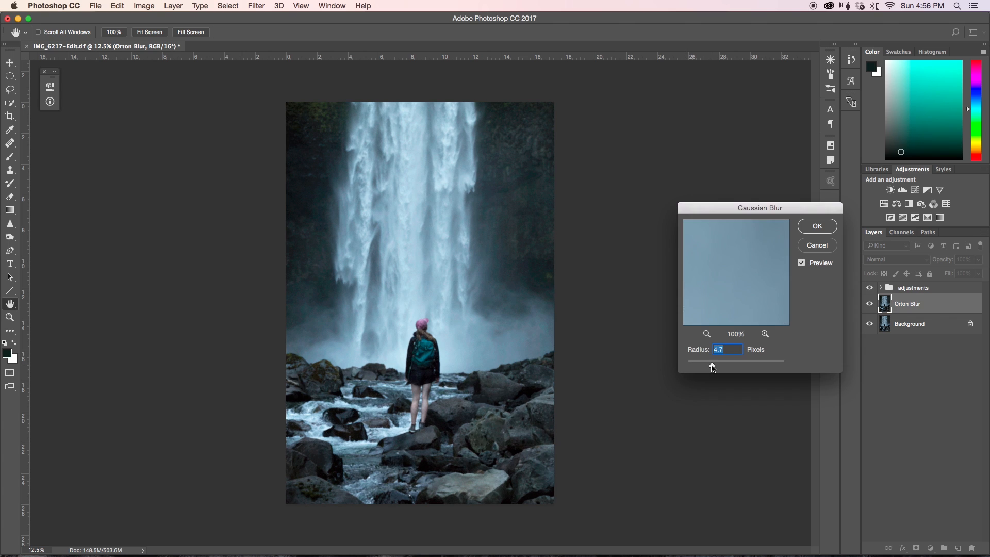
{"action": "left_click_drag", "start_coordinate": [712, 366], "coordinate": [720, 366]}
{"action": "left_click", "coordinate": [817, 226]}
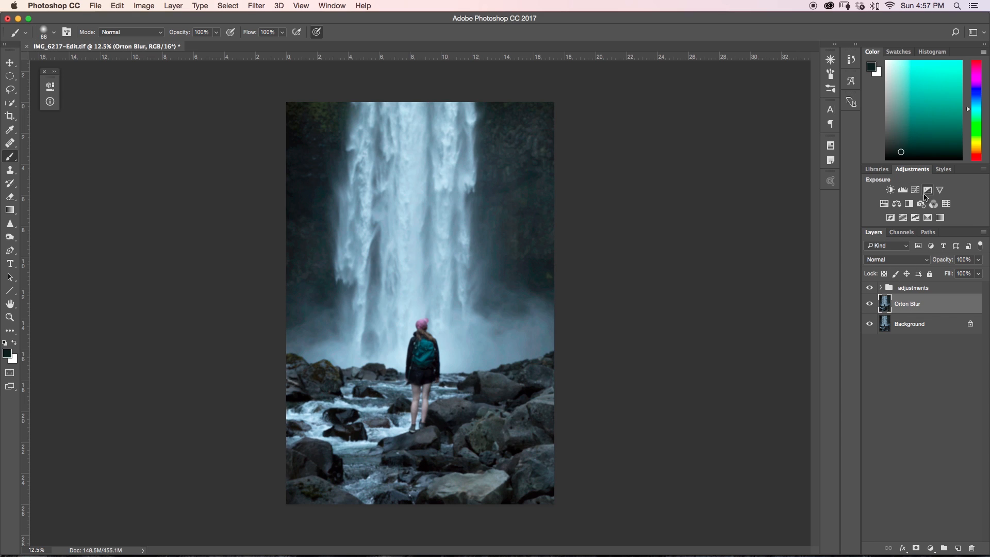
Step: Add a Curves layer clipped to Orton Blur, raising highlights and lowering shadows, then reselect Orton Blur
{"action": "left_click", "coordinate": [915, 190]}
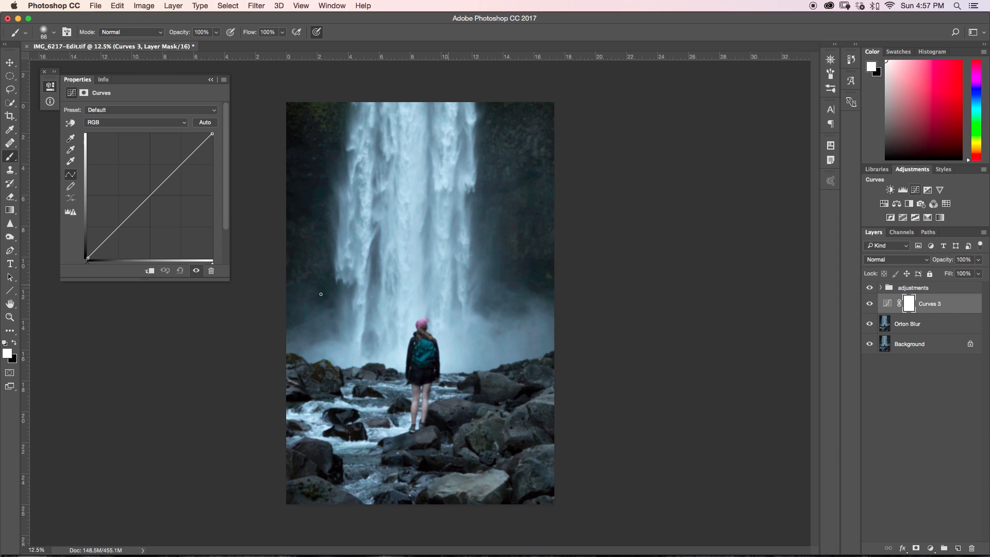
{"action": "left_click", "coordinate": [150, 272]}
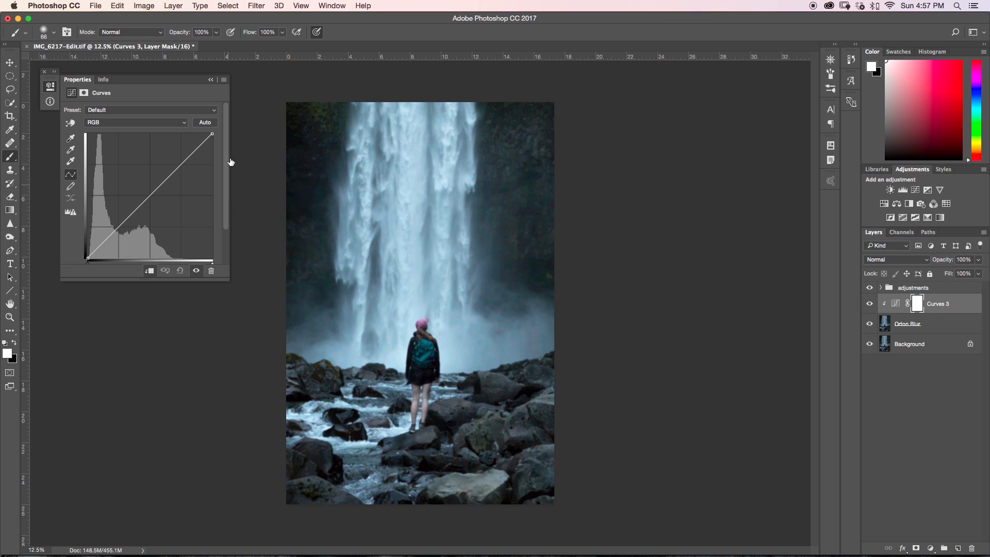
{"action": "left_click_drag", "start_coordinate": [179, 165], "coordinate": [180, 153]}
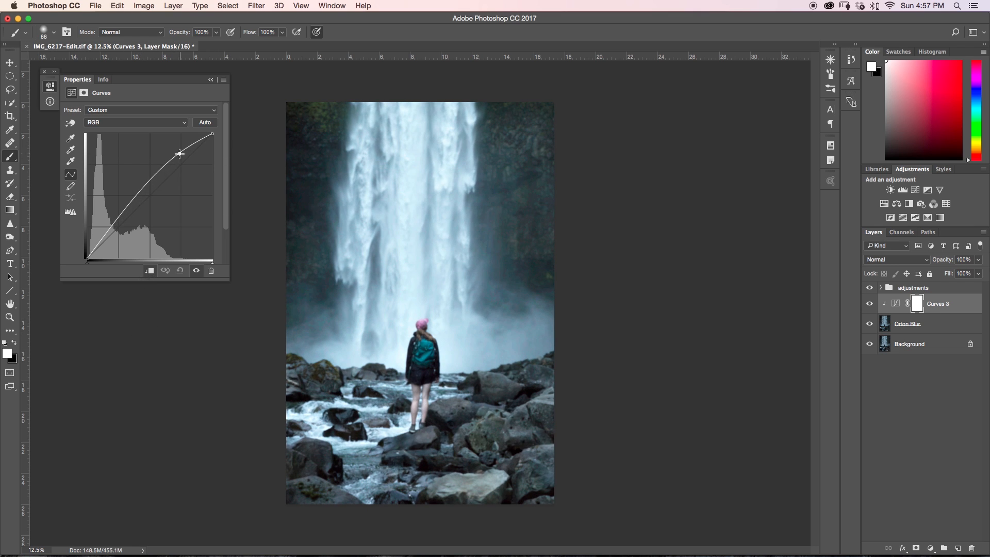
{"action": "left_click", "coordinate": [116, 219]}
{"action": "left_click_drag", "start_coordinate": [117, 221], "coordinate": [118, 228]}
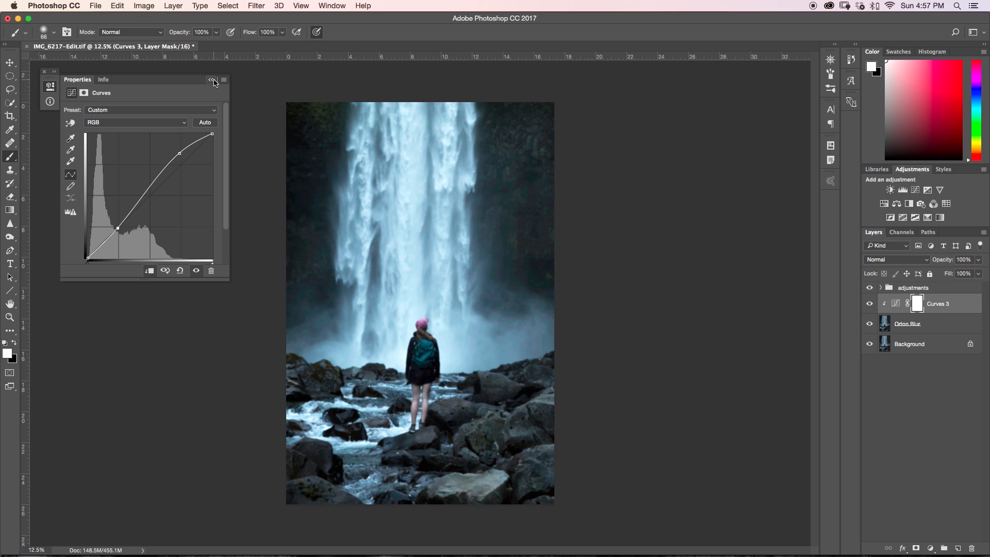
{"action": "left_click", "coordinate": [954, 326]}
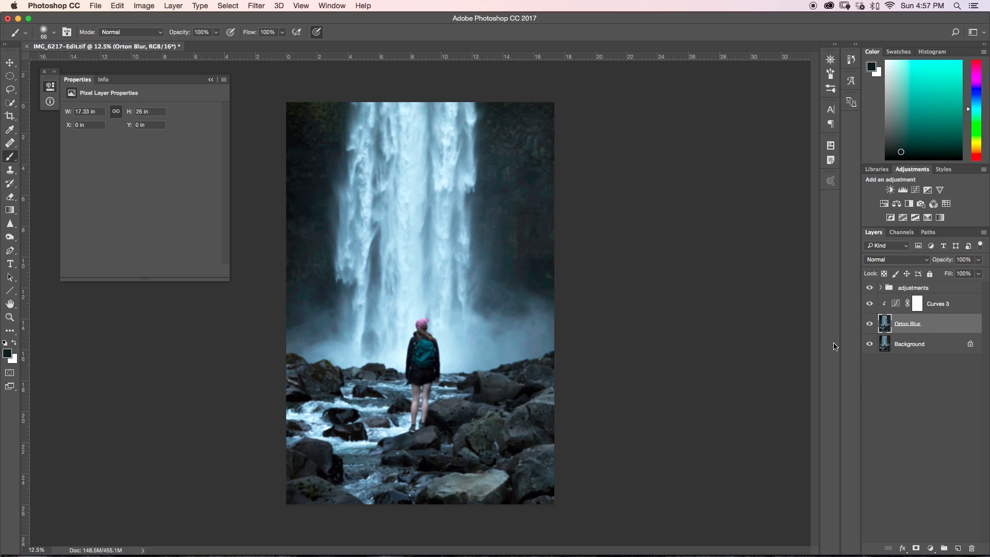
Step: Set Orton Blur to Screen blend mode and drag its Fill down through zero toward a low value
{"action": "left_click", "coordinate": [895, 261]}
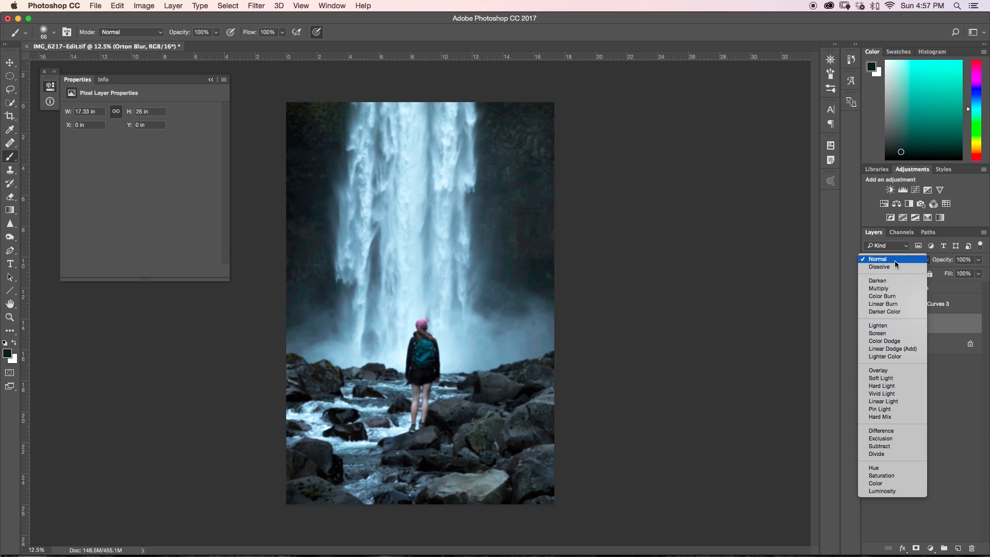
{"action": "left_click", "coordinate": [888, 333]}
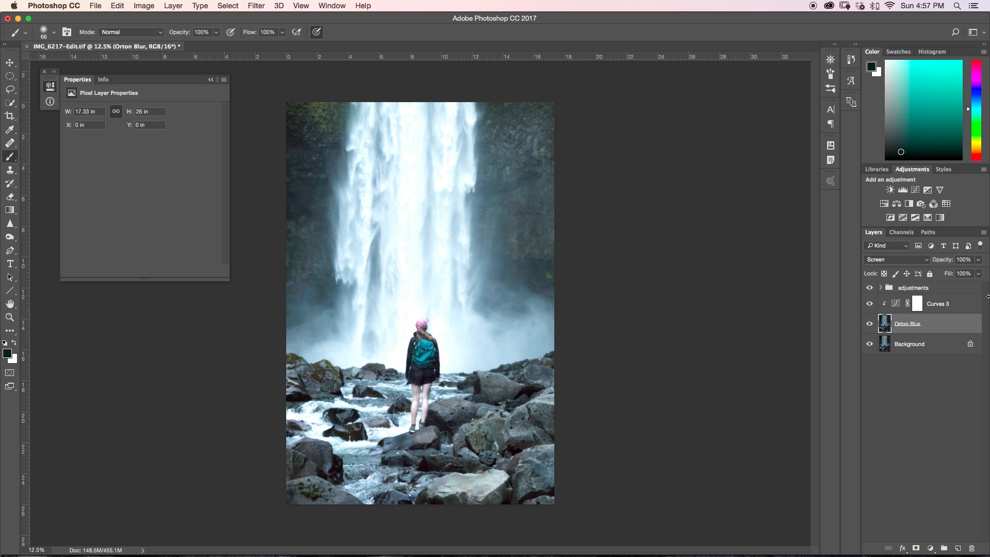
{"action": "left_click", "coordinate": [978, 274]}
{"action": "left_click_drag", "start_coordinate": [978, 289], "coordinate": [931, 289]}
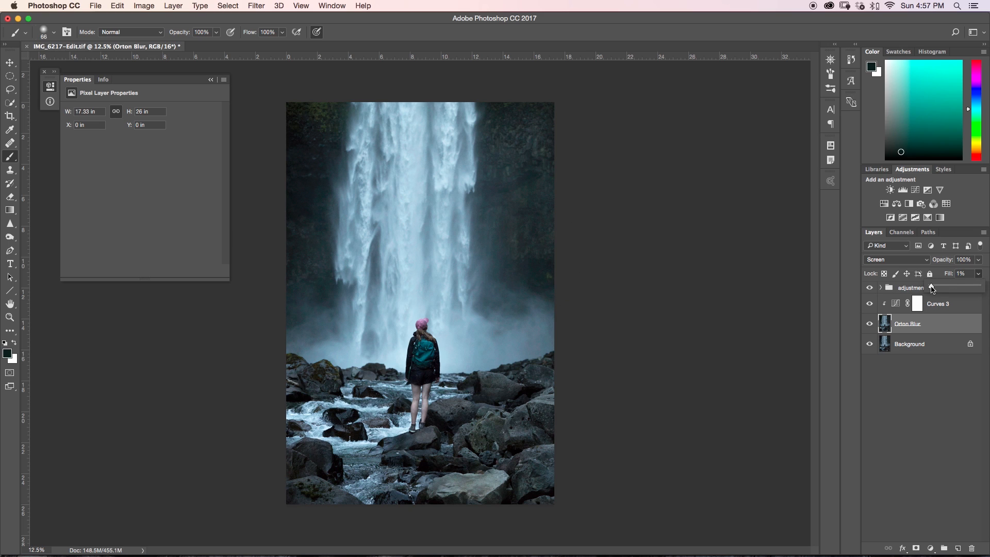
{"action": "left_click_drag", "start_coordinate": [932, 287], "coordinate": [949, 289]}
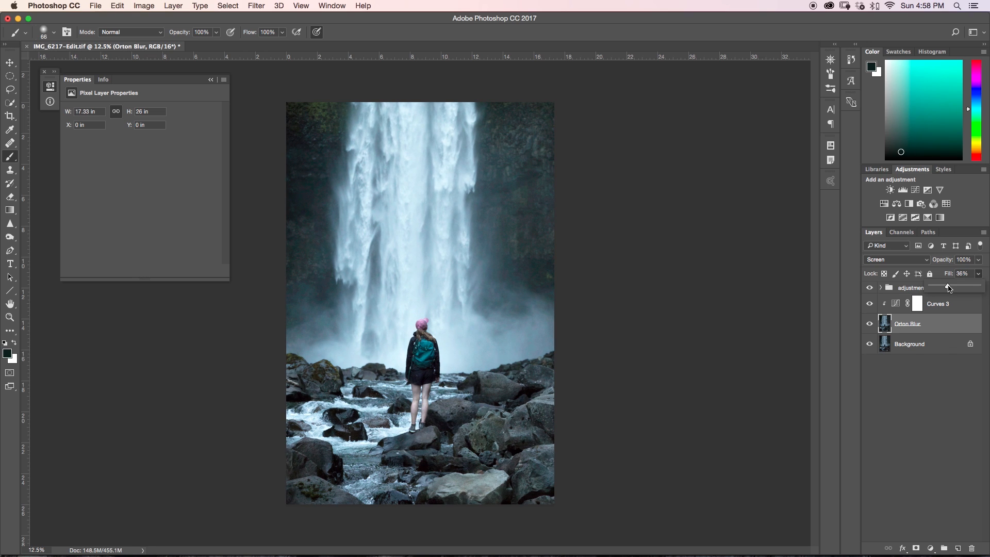
Step: Zoom in, collapse Properties, toggle Orton Blur visibility to compare the glow, then zoom back out
{"action": "key", "text": "super+plus"}
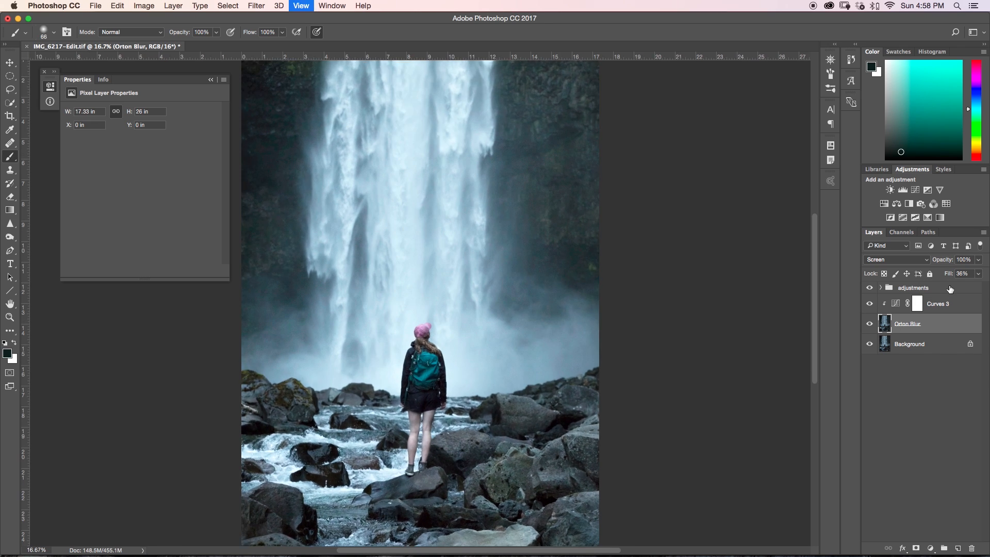
{"action": "key", "text": "super+plus"}
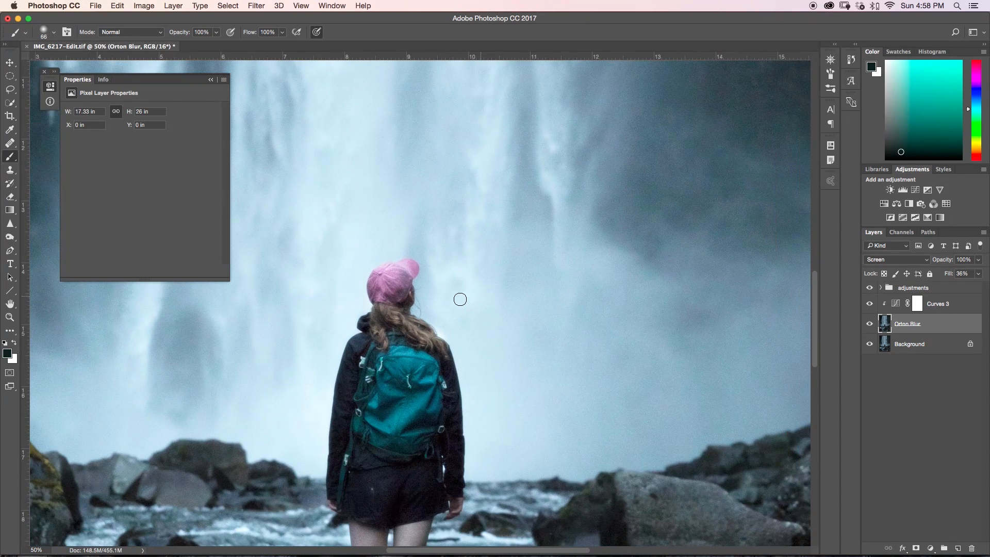
{"action": "left_click", "coordinate": [211, 80]}
{"action": "left_click", "coordinate": [870, 324]}
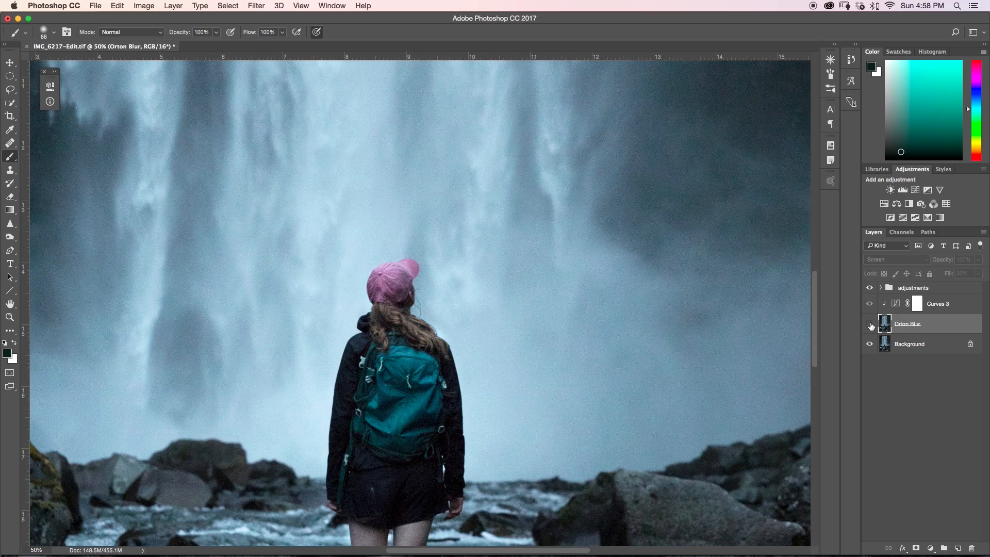
{"action": "left_click", "coordinate": [870, 324]}
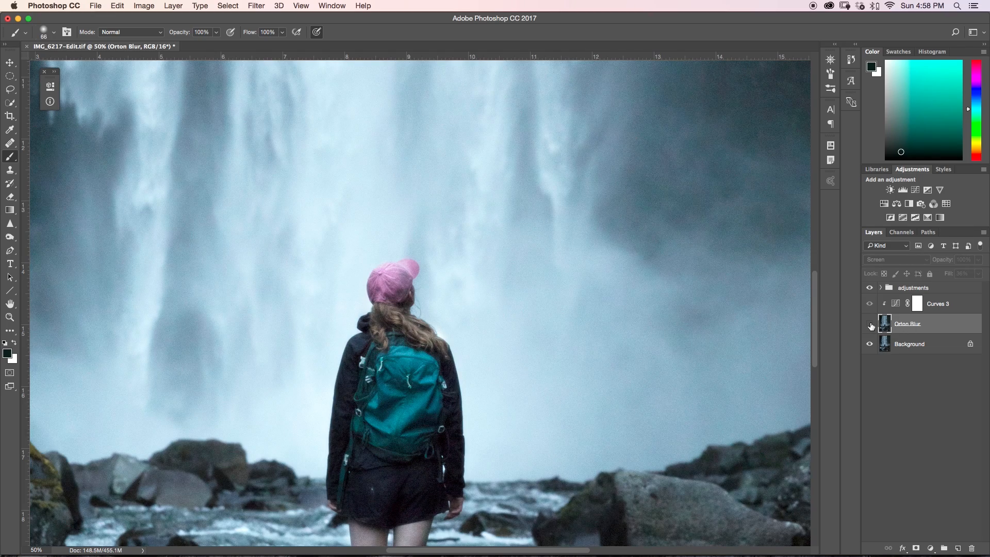
{"action": "left_click", "coordinate": [871, 324]}
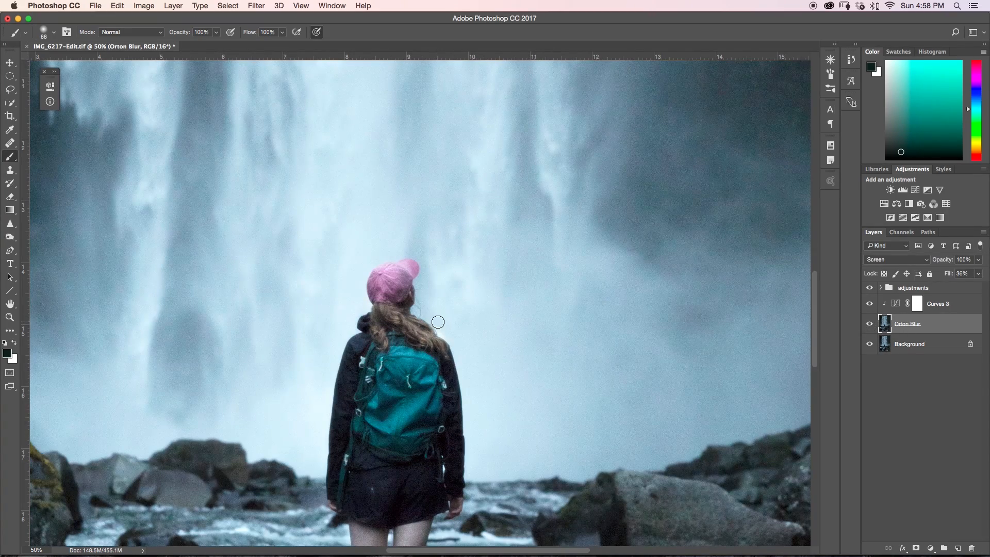
{"action": "key", "text": "super+minus"}
{"action": "key", "text": "super+minus"}
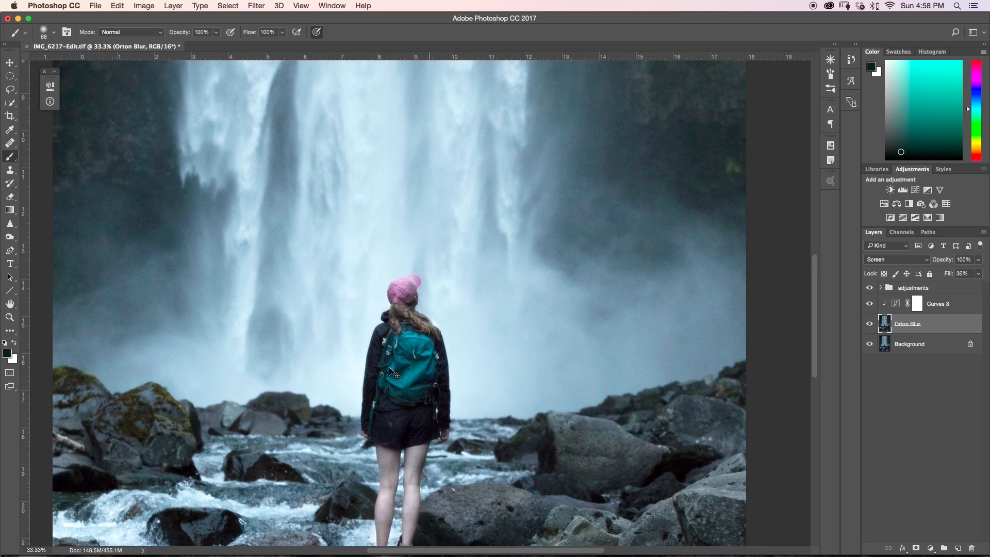
{"action": "key", "text": "super+minus"}
{"action": "key", "text": "super+minus"}
{"action": "key", "text": "super+minus"}
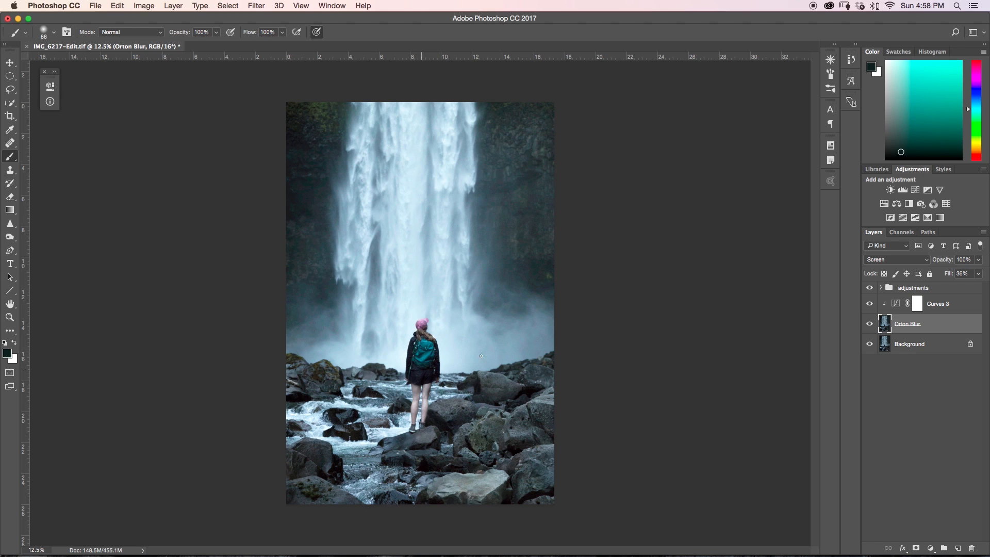
Step: Add an inverted layer mask to Orton Blur hiding the glow, and enlarge the brush
{"action": "left_click", "coordinate": [917, 548]}
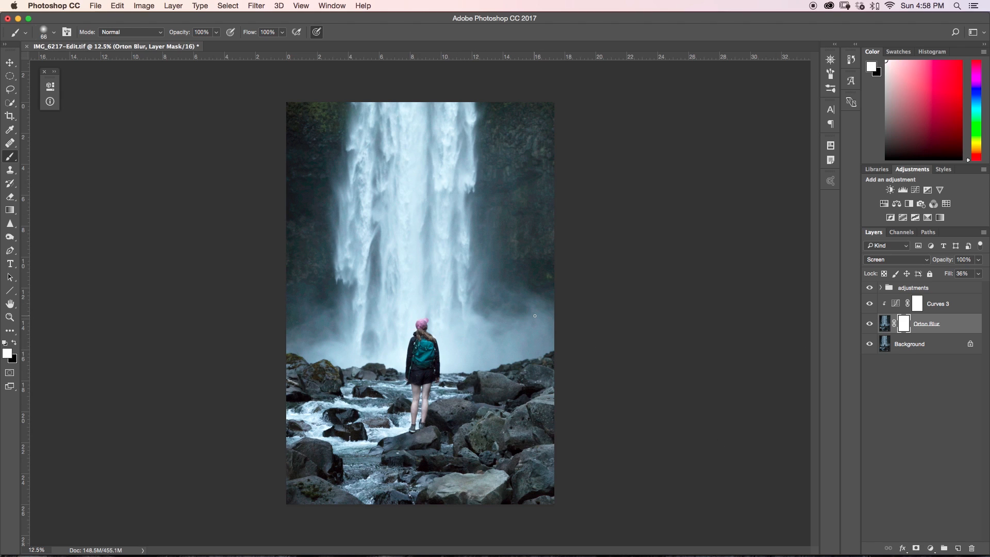
{"action": "key", "text": "super+i"}
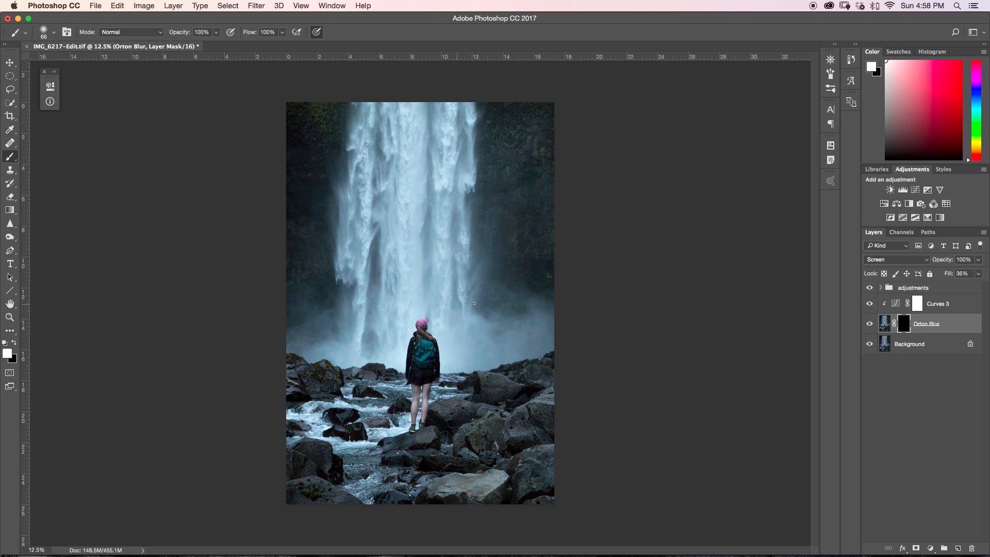
{"action": "left_click_drag", "start_coordinate": [440, 324], "coordinate": [501, 334], "text": "ctrl+alt"}
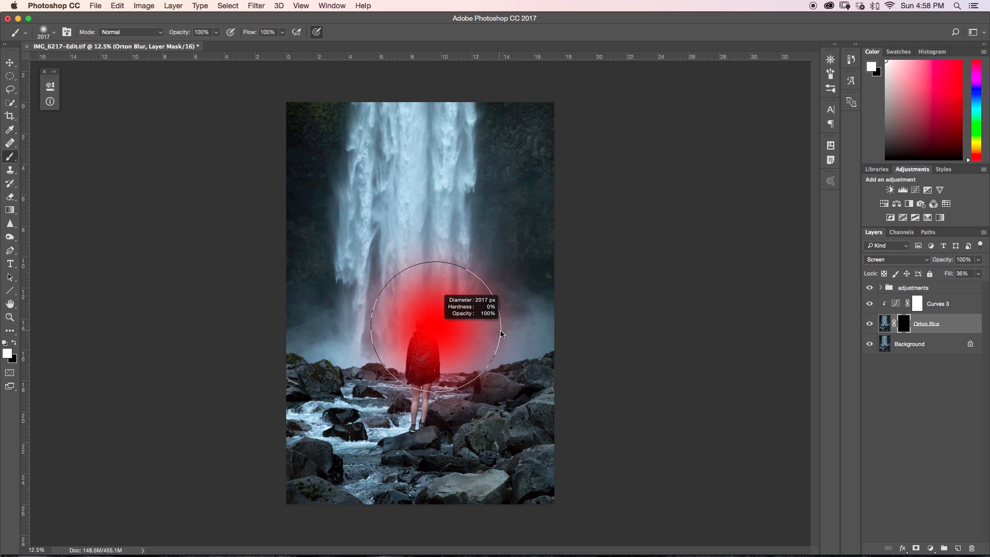
Step: Paint white on the mask to reveal the glow over the waterfall's top and both sides
{"action": "left_click_drag", "start_coordinate": [403, 166], "coordinate": [435, 176]}
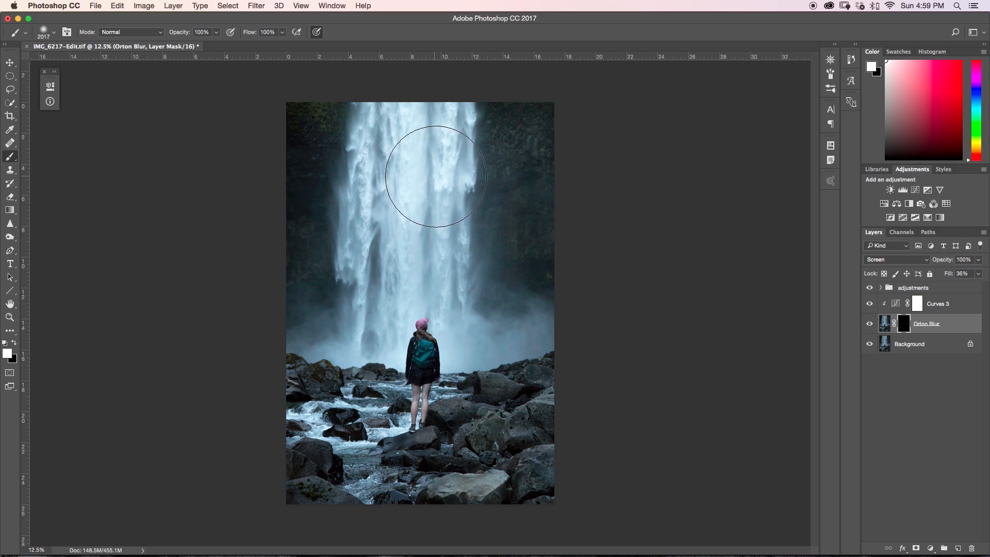
{"action": "left_click_drag", "start_coordinate": [414, 244], "coordinate": [385, 246], "text": "ctrl+alt"}
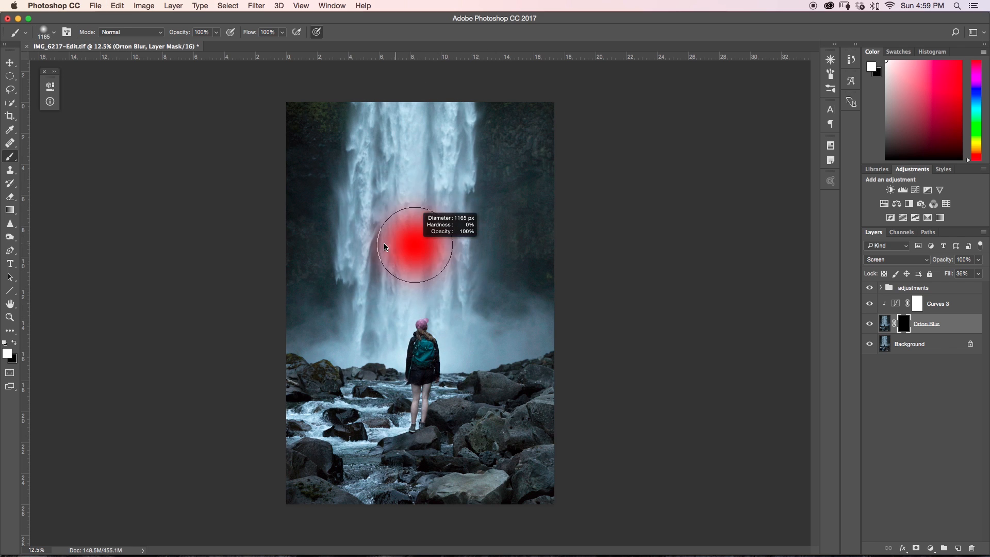
{"action": "left_click_drag", "start_coordinate": [356, 125], "coordinate": [348, 325]}
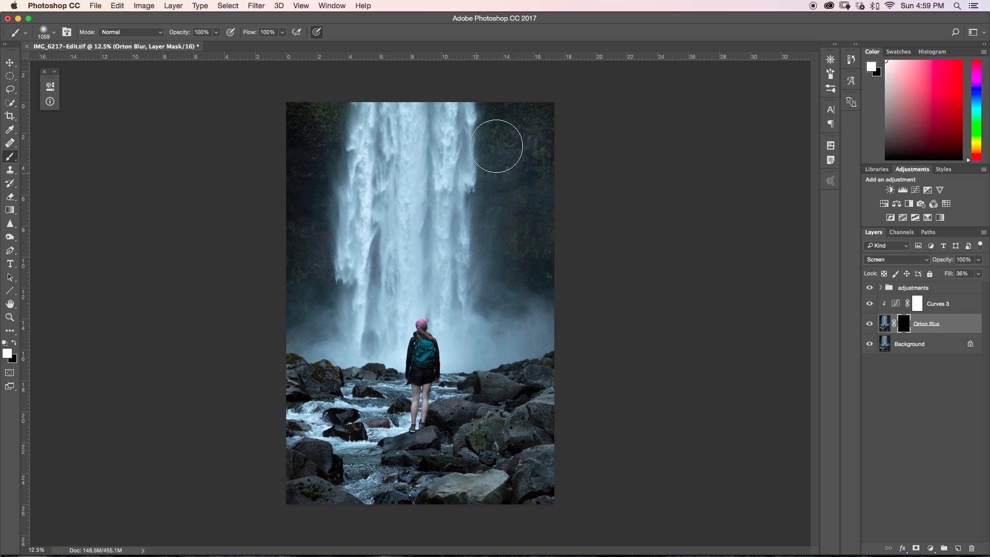
{"action": "mouse_move", "coordinate": [472, 109]}
{"action": "left_mouse_down"}
{"action": "mouse_move", "coordinate": [490, 342]}
{"action": "mouse_move", "coordinate": [326, 333]}
{"action": "mouse_move", "coordinate": [418, 341]}
{"action": "mouse_move", "coordinate": [415, 402]}
{"action": "mouse_move", "coordinate": [453, 387]}
{"action": "mouse_move", "coordinate": [316, 428]}
{"action": "mouse_move", "coordinate": [371, 476]}
{"action": "left_mouse_up"}
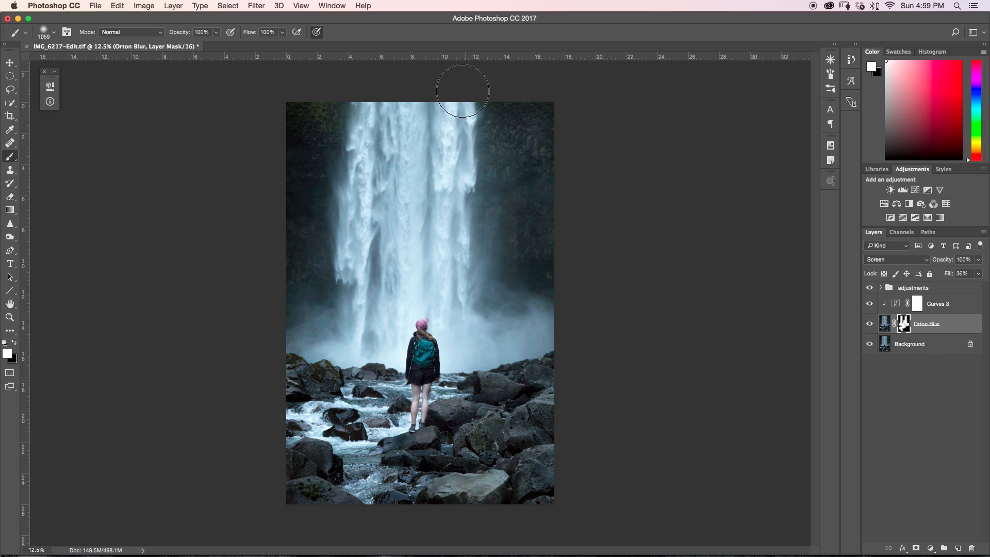
{"action": "left_click_drag", "start_coordinate": [429, 139], "coordinate": [422, 201]}
{"action": "left_click_drag", "start_coordinate": [397, 158], "coordinate": [388, 171]}
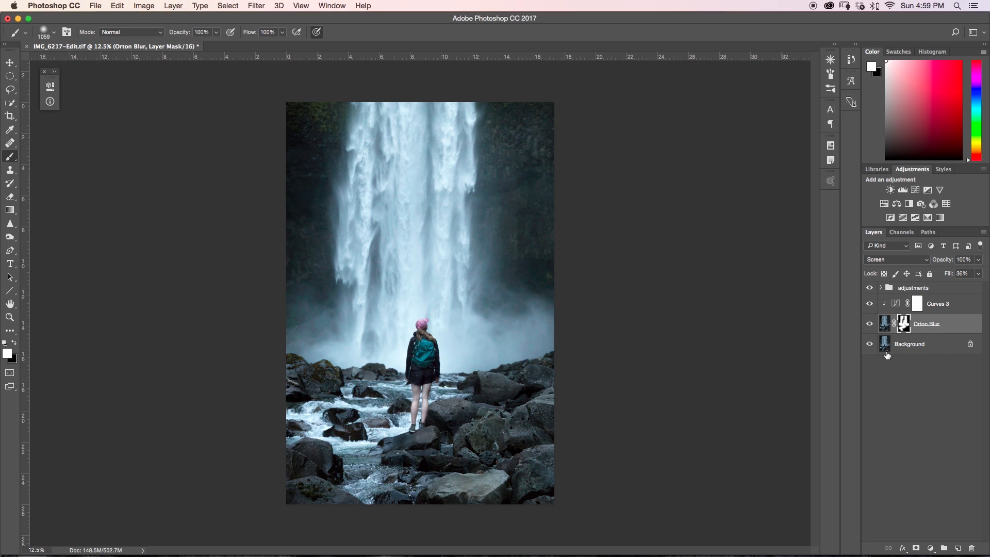
{"action": "left_click", "coordinate": [869, 323]}
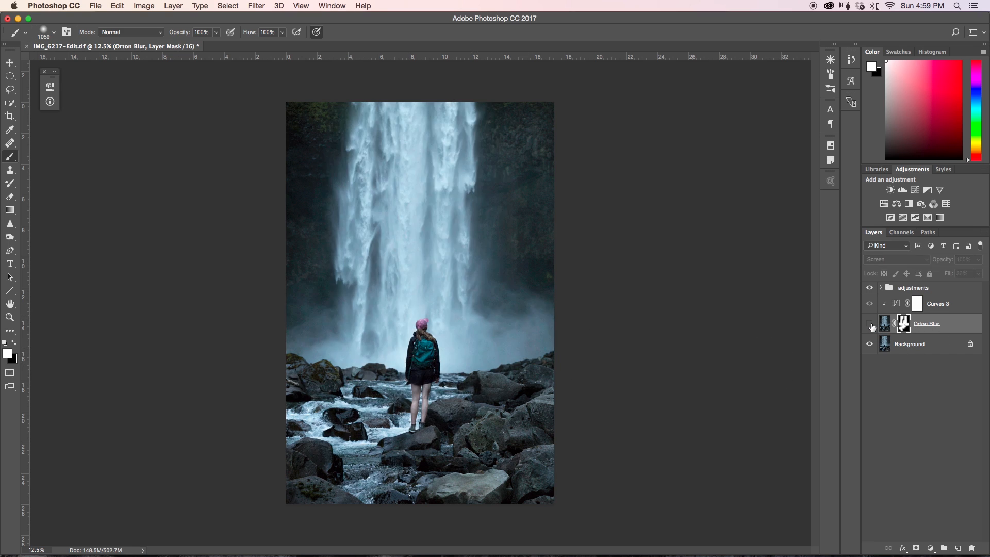
{"action": "left_click", "coordinate": [869, 323]}
{"action": "left_click", "coordinate": [869, 323]}
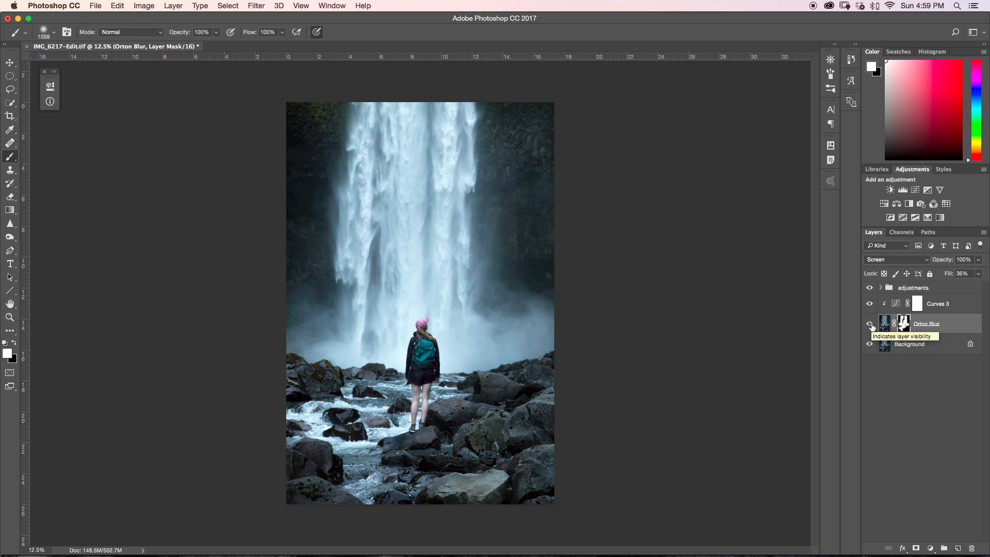
{"action": "left_click", "coordinate": [870, 323]}
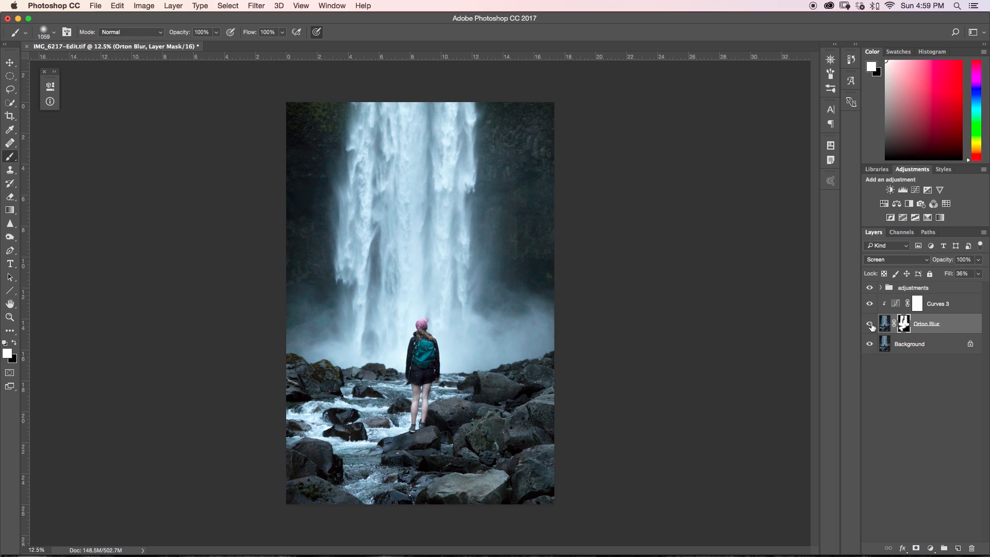
{"action": "left_click", "coordinate": [869, 324]}
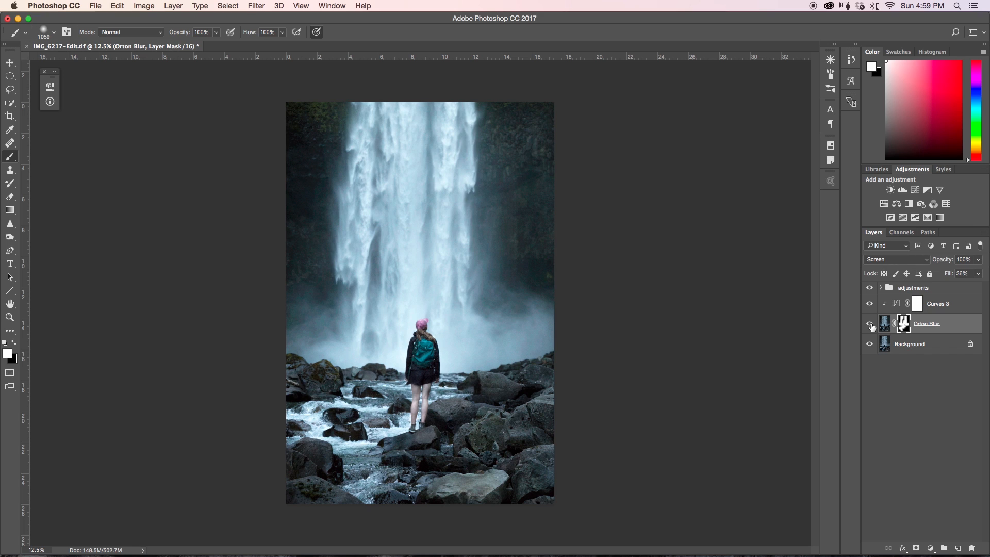